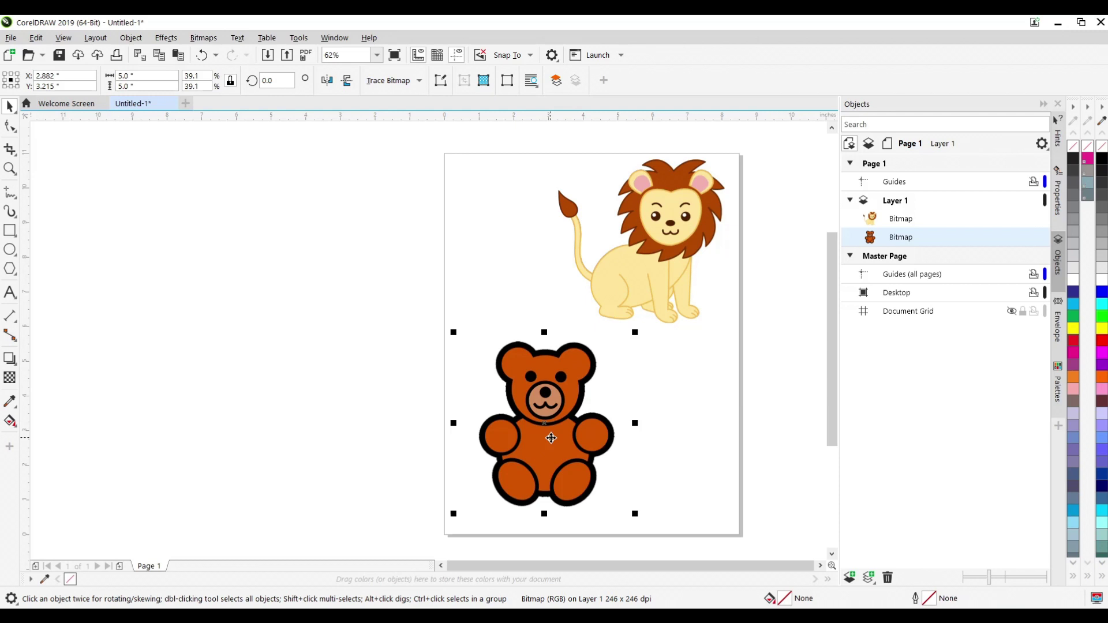
# Step: Trace the bear bitmap as Line art, briefly trying Logo, and review its trace colours
pyautogui.rightClick(551, 438)
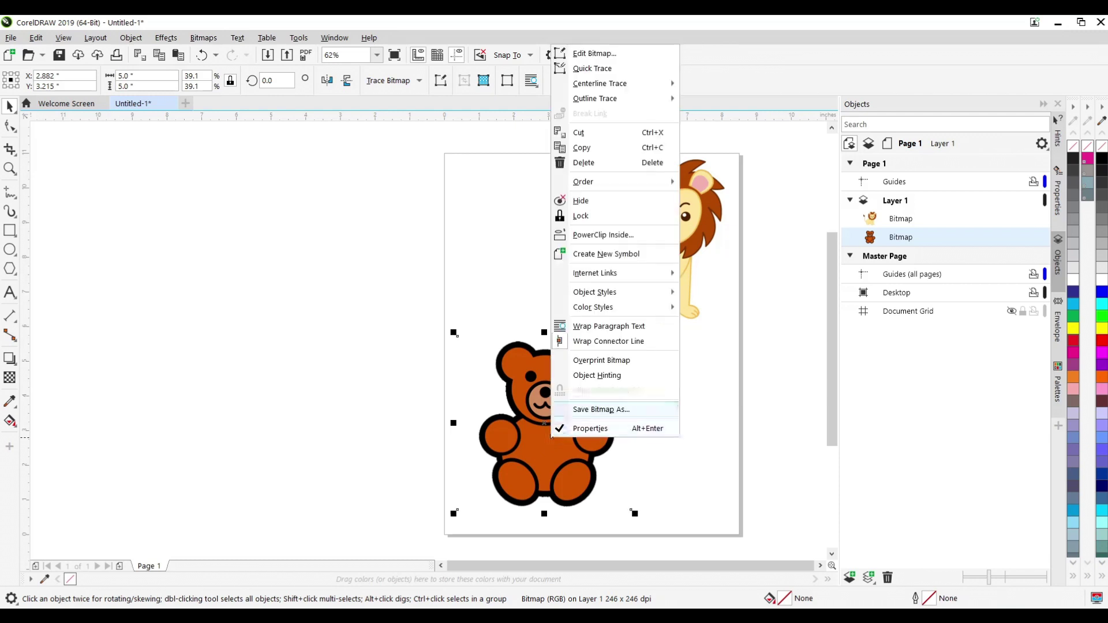
pyautogui.moveTo(654, 102)
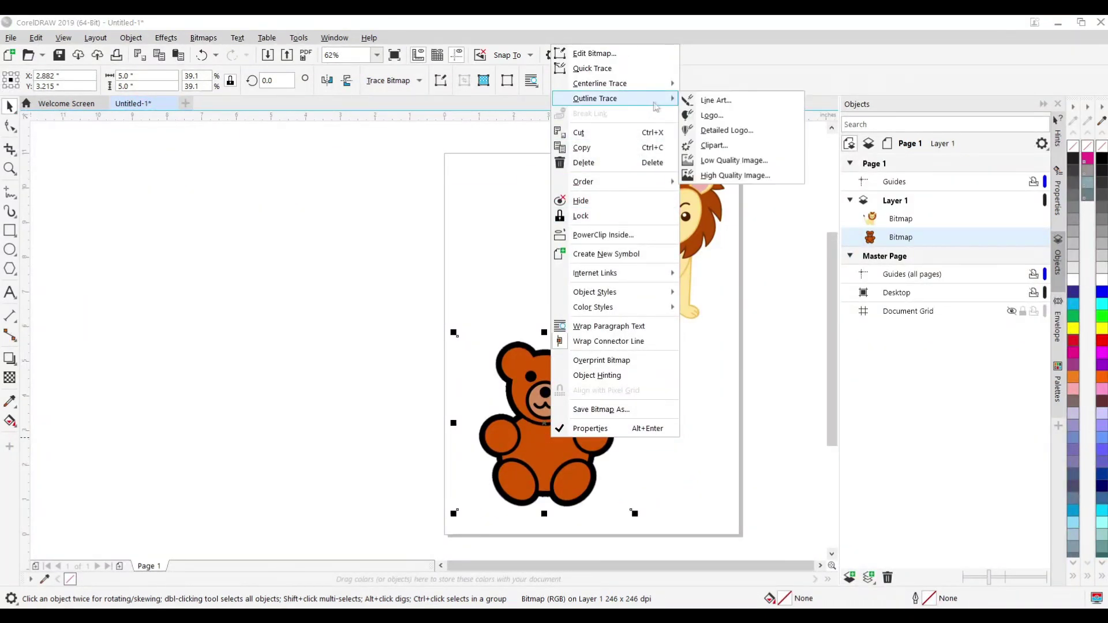
pyautogui.click(716, 101)
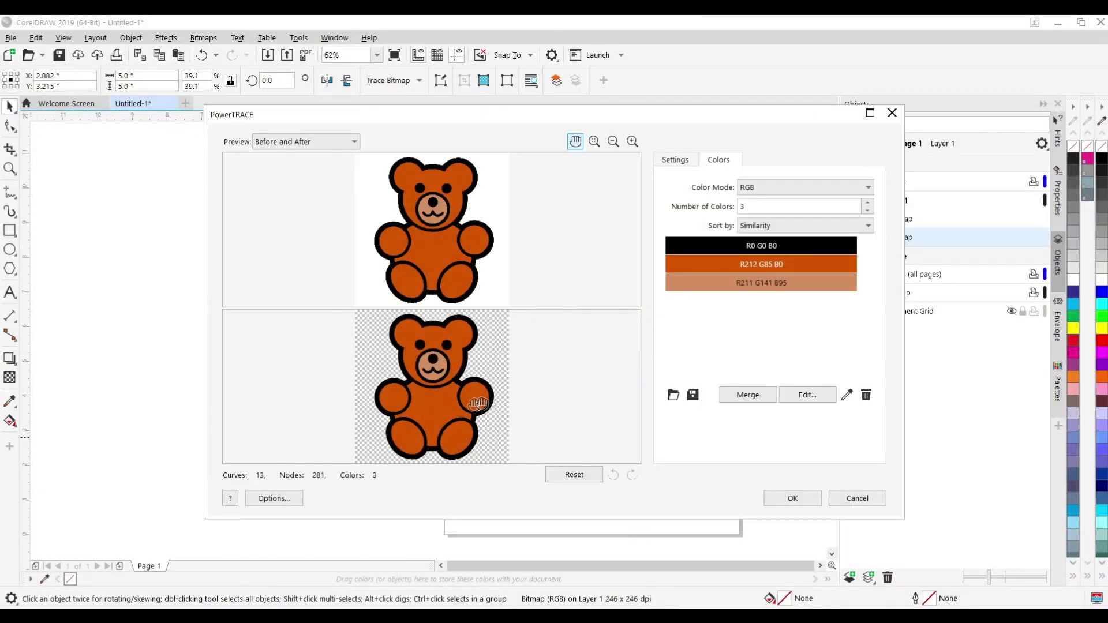
pyautogui.click(682, 162)
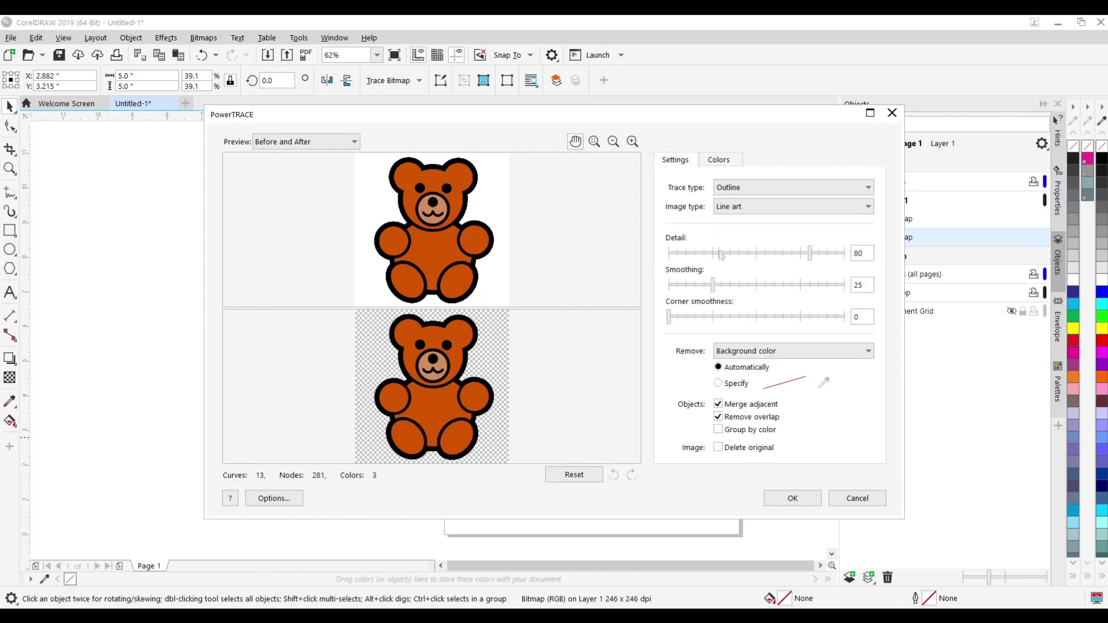
pyautogui.click(868, 205)
pyautogui.click(846, 228)
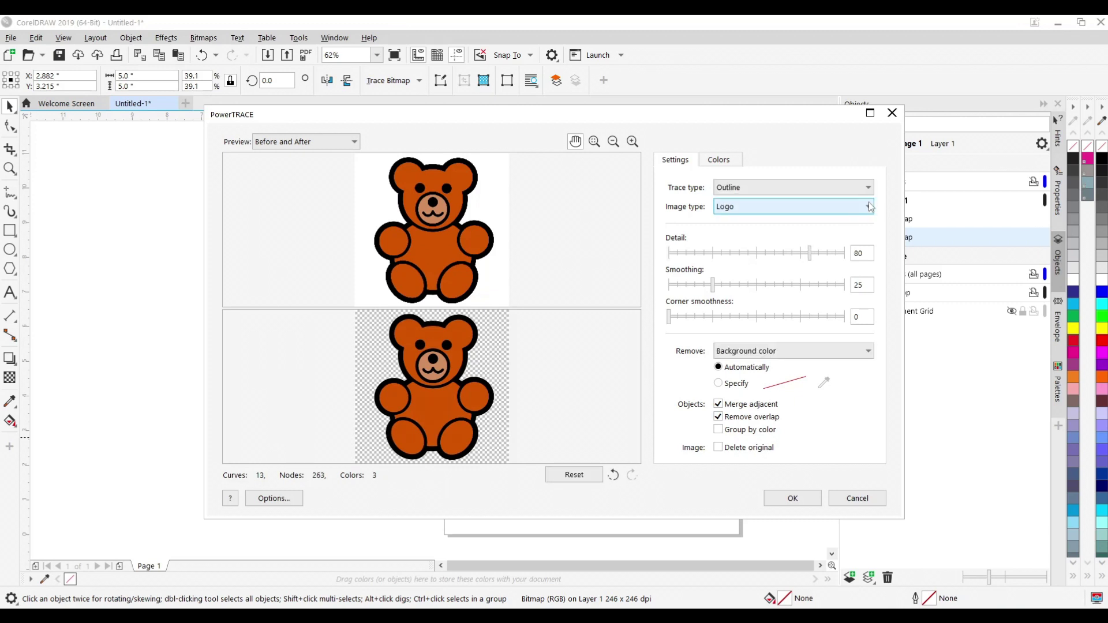
pyautogui.click(869, 206)
pyautogui.click(850, 223)
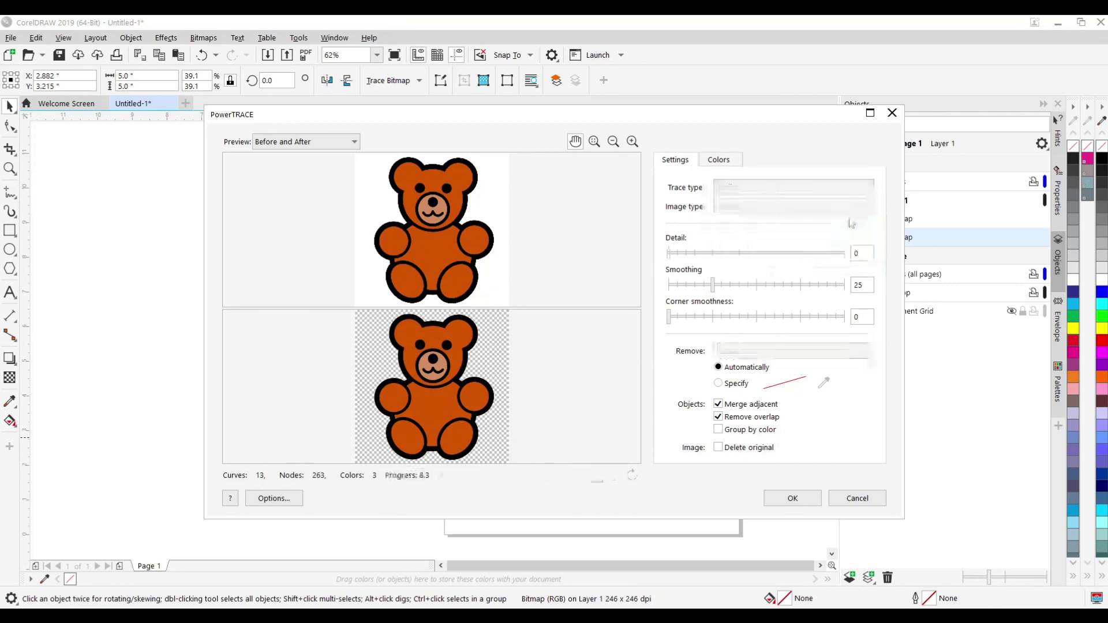
pyautogui.click(729, 165)
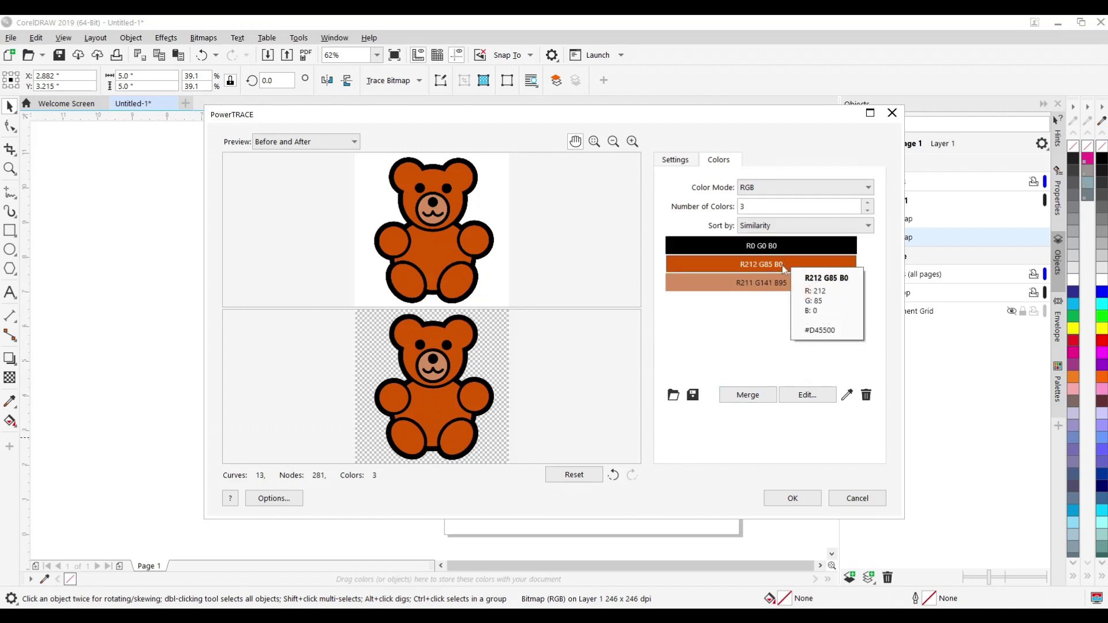
# Step: Accept the bear trace, drag the traced group left of the page, and select the lion bitmap
pyautogui.click(790, 500)
pyautogui.moveTo(549, 429); pyautogui.dragTo(383, 414)
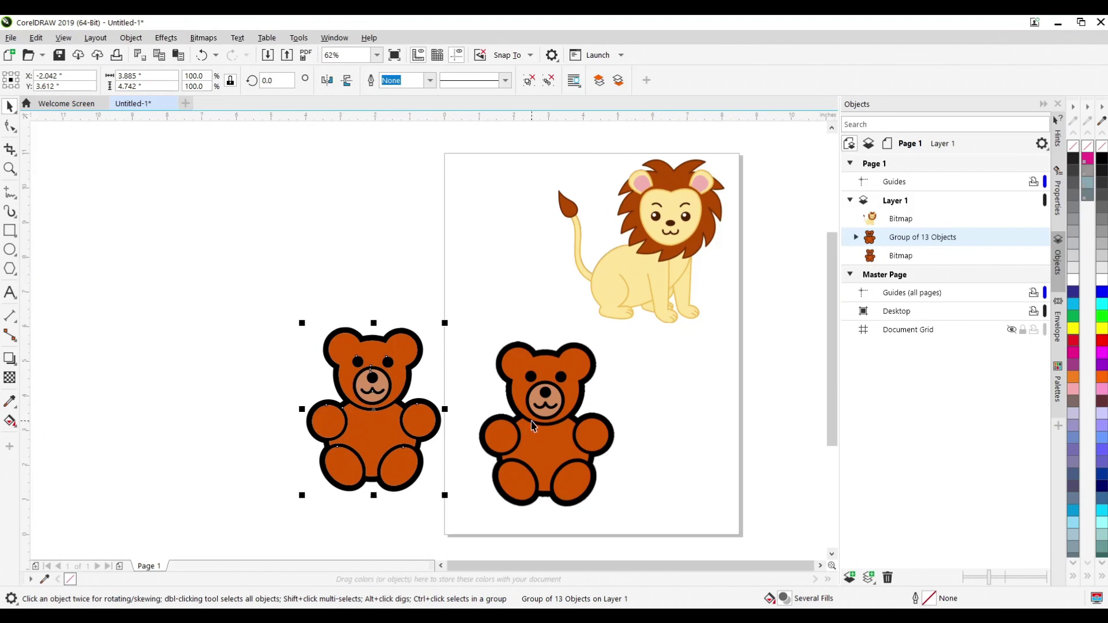
pyautogui.click(648, 287)
# Step: Outline-trace the lion bitmap as Line art, letting PowerTRACE reduce the oversized bitmap
pyautogui.rightClick(649, 288)
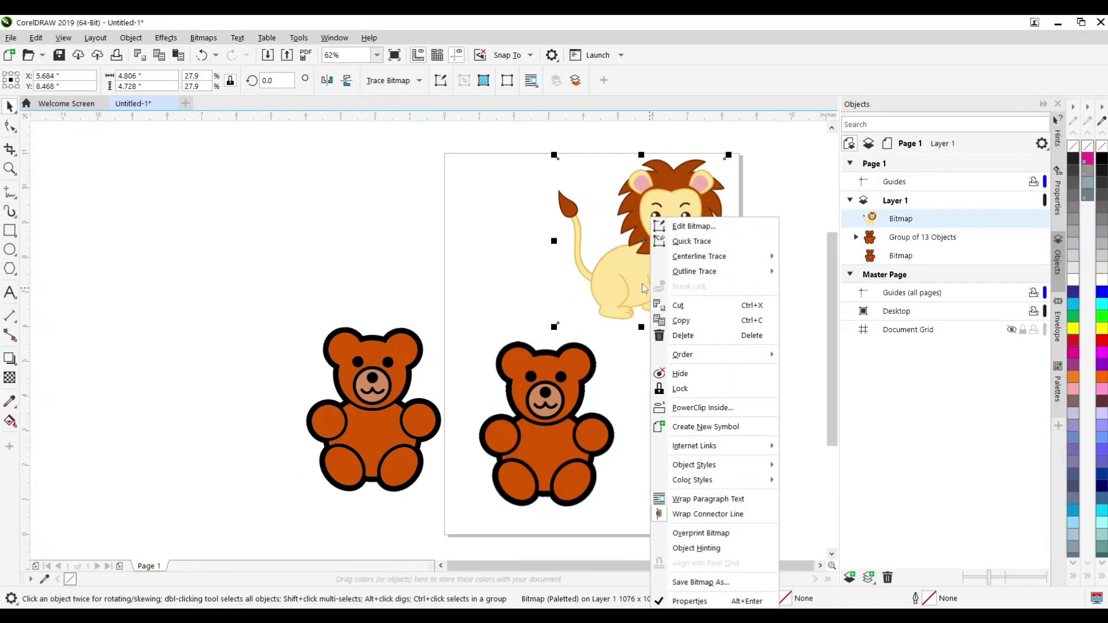
pyautogui.moveTo(750, 274)
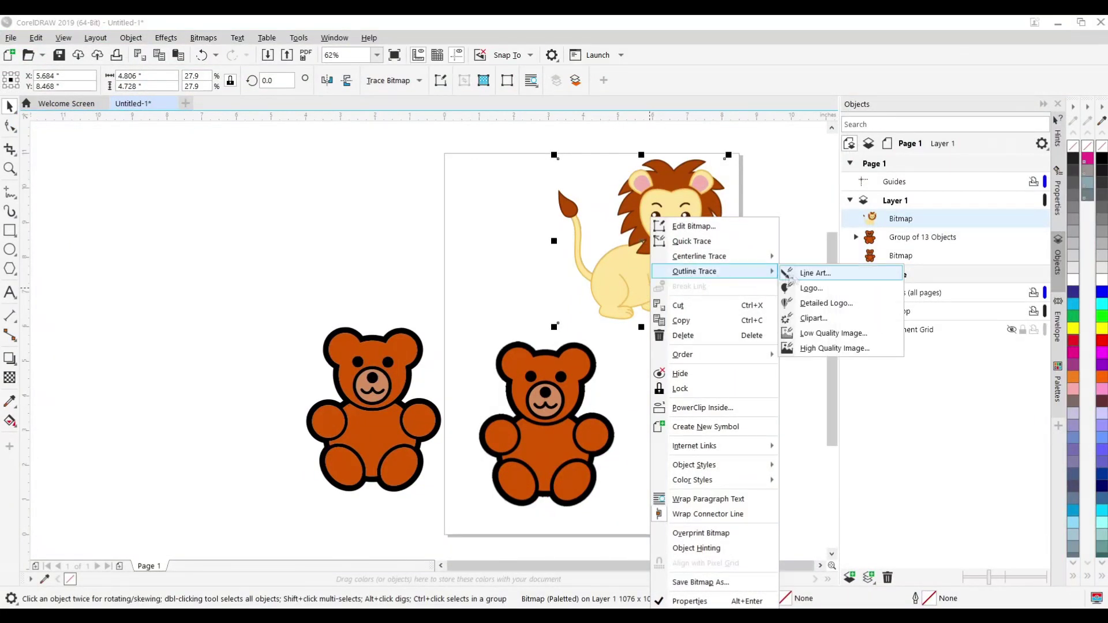
pyautogui.click(799, 276)
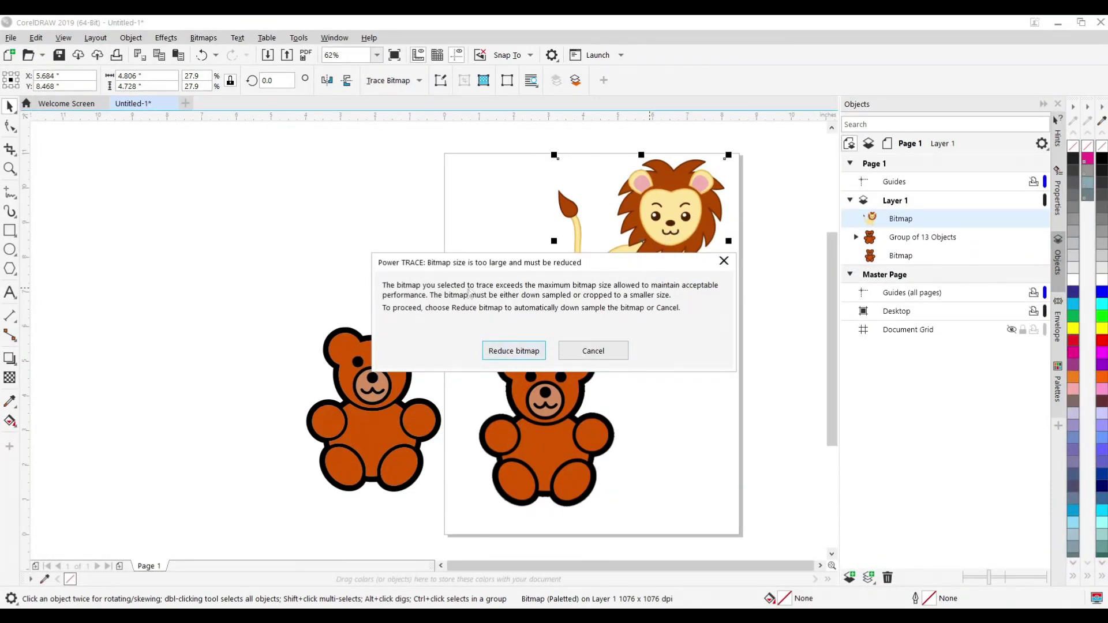
pyautogui.click(529, 353)
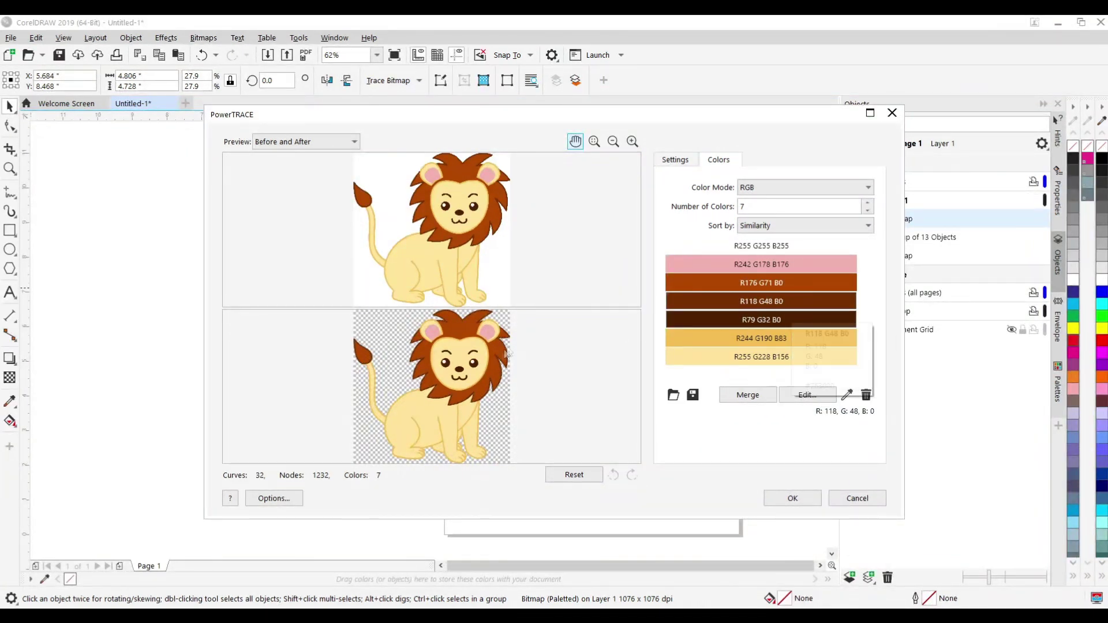
# Step: Inspect the lion's trace colours and delete the R118 G48 B0 colour
pyautogui.click(767, 268)
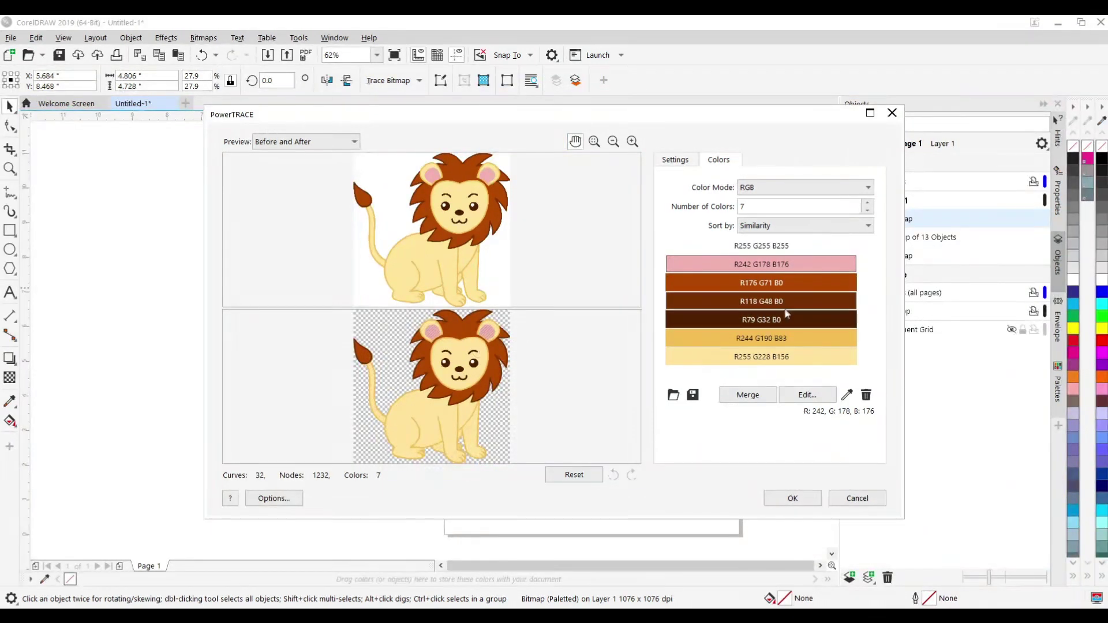
pyautogui.click(800, 283)
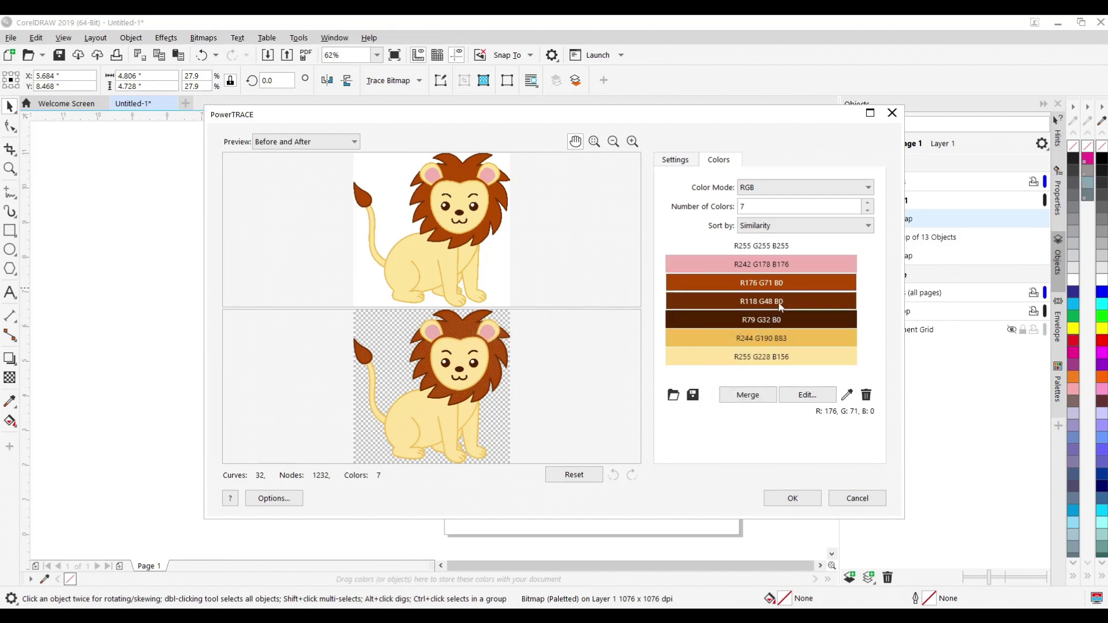
pyautogui.click(781, 301)
pyautogui.moveTo(842, 308)
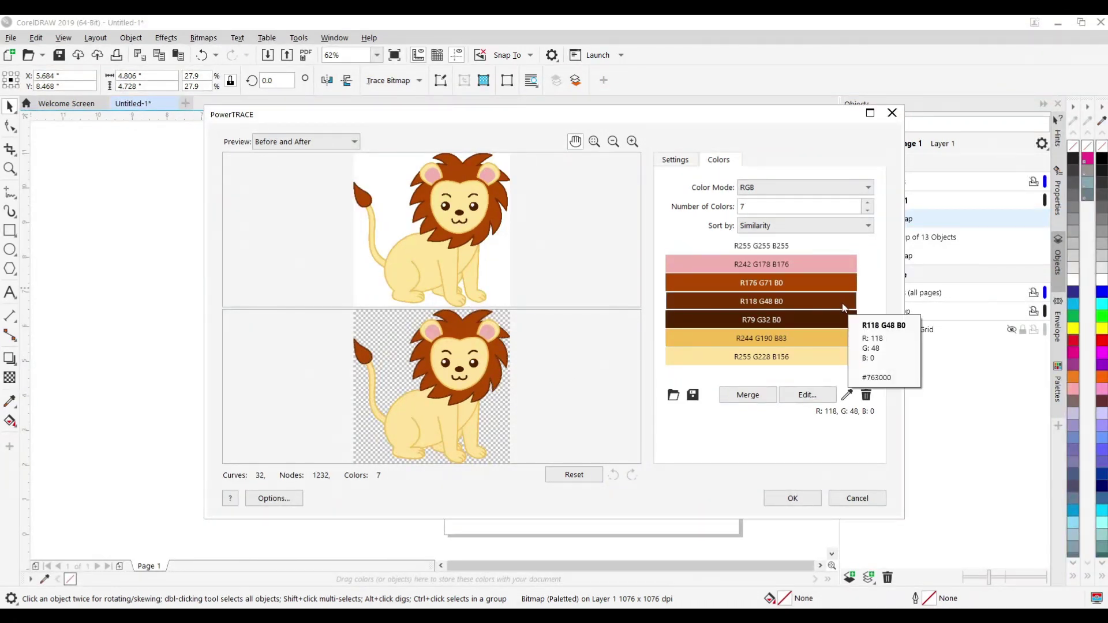
pyautogui.click(865, 395)
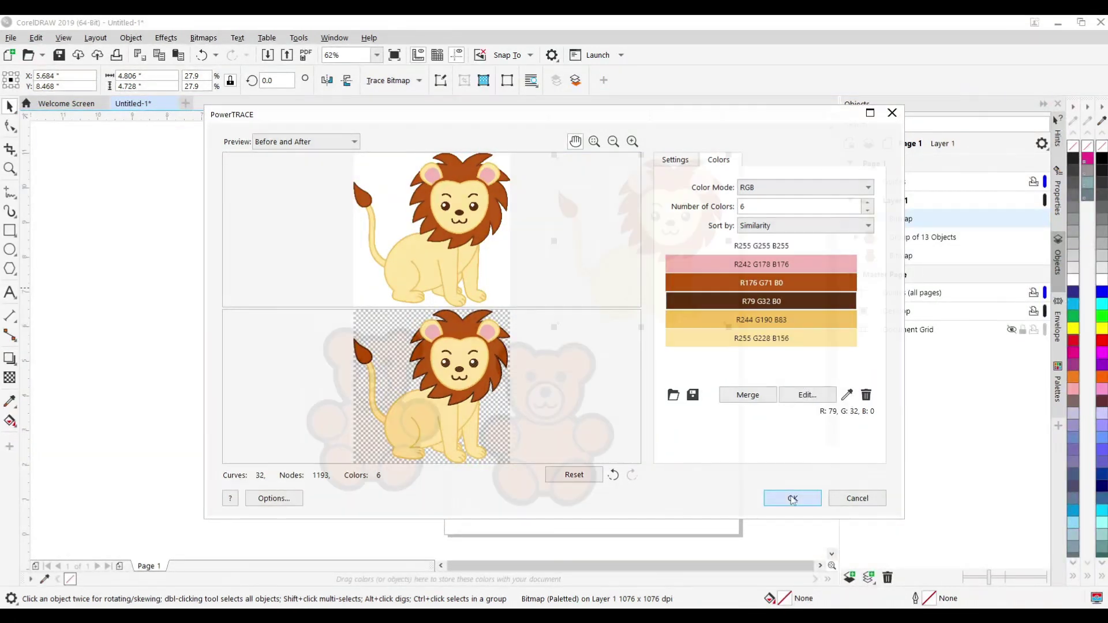
# Step: Accept the lion trace, move it left of the page, and shift the bear bitmap right
pyautogui.click(791, 496)
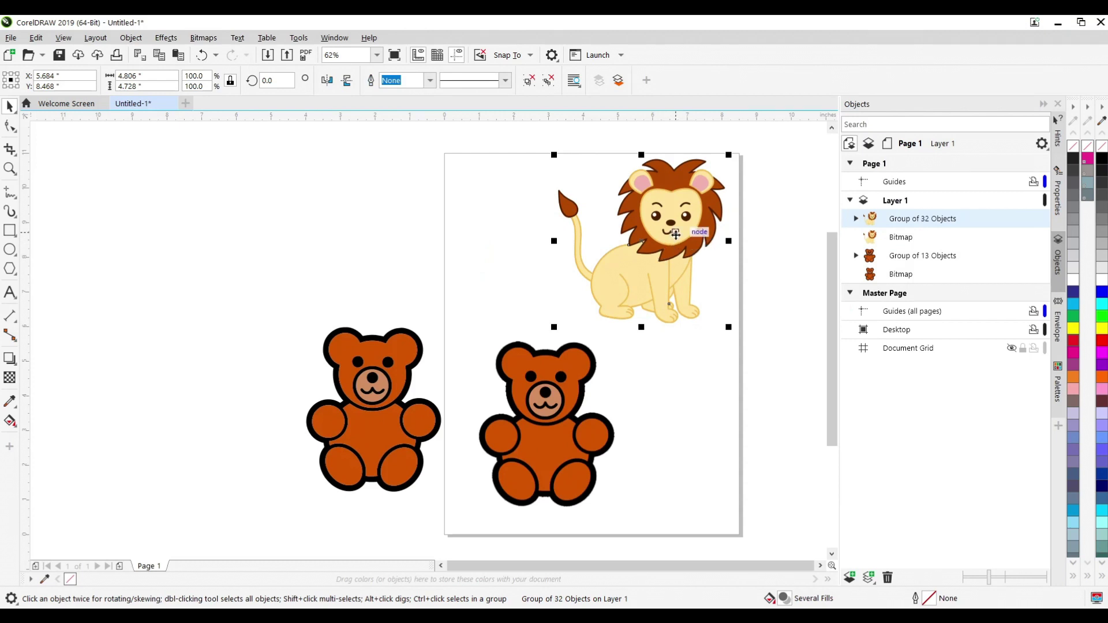
pyautogui.moveTo(675, 233); pyautogui.dragTo(436, 227)
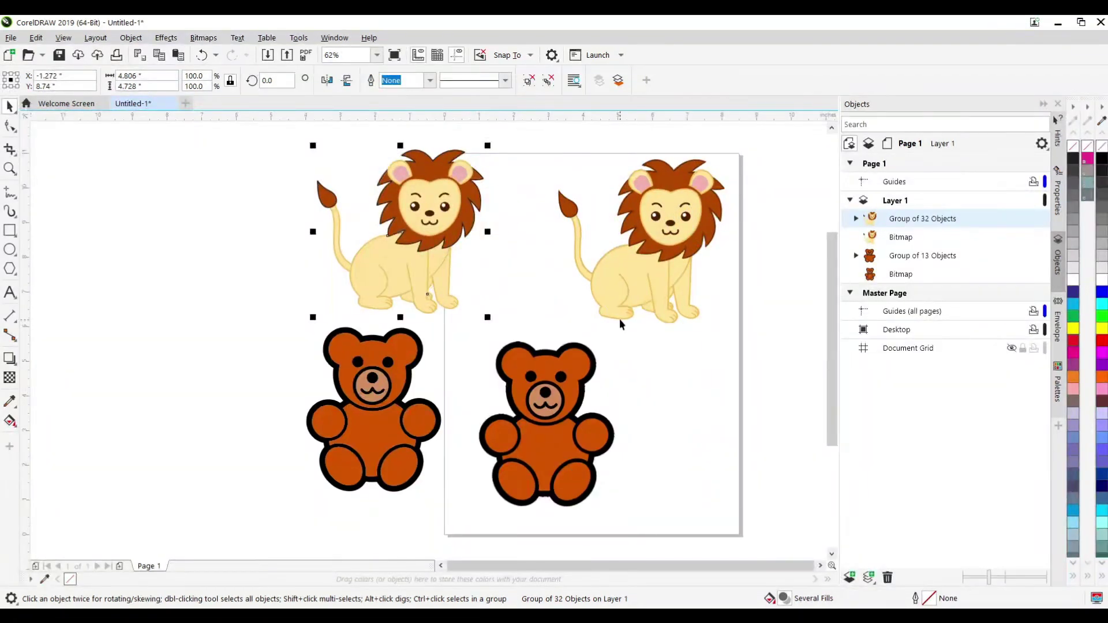
pyautogui.moveTo(563, 374); pyautogui.dragTo(671, 378)
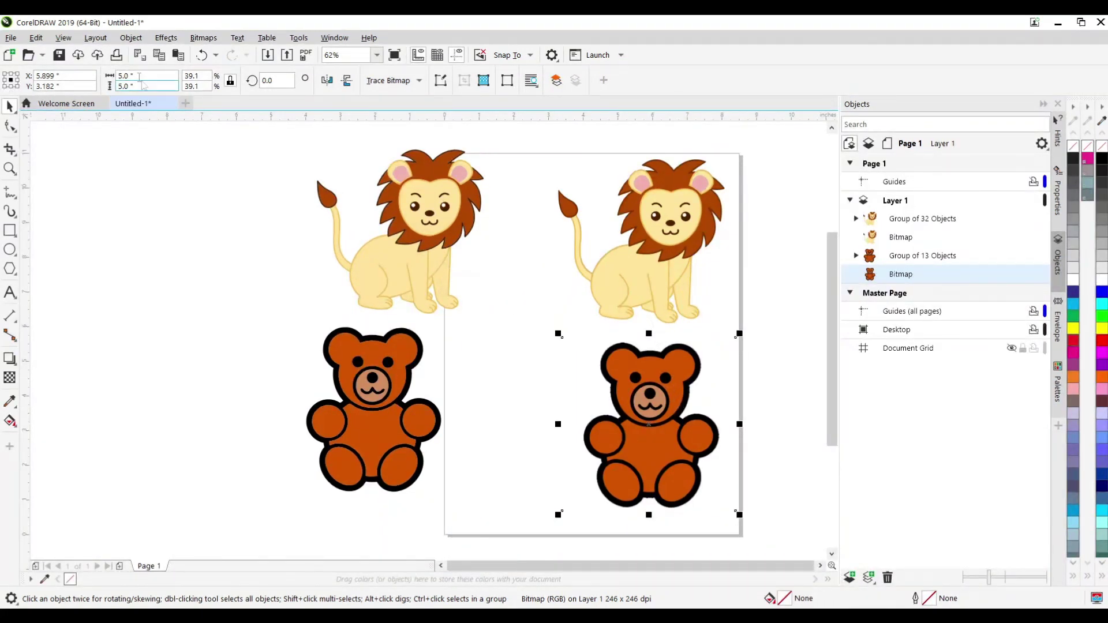
# Step: Compare the traces in Wireframe view, then return to Enhanced full-colour display
pyautogui.click(63, 38)
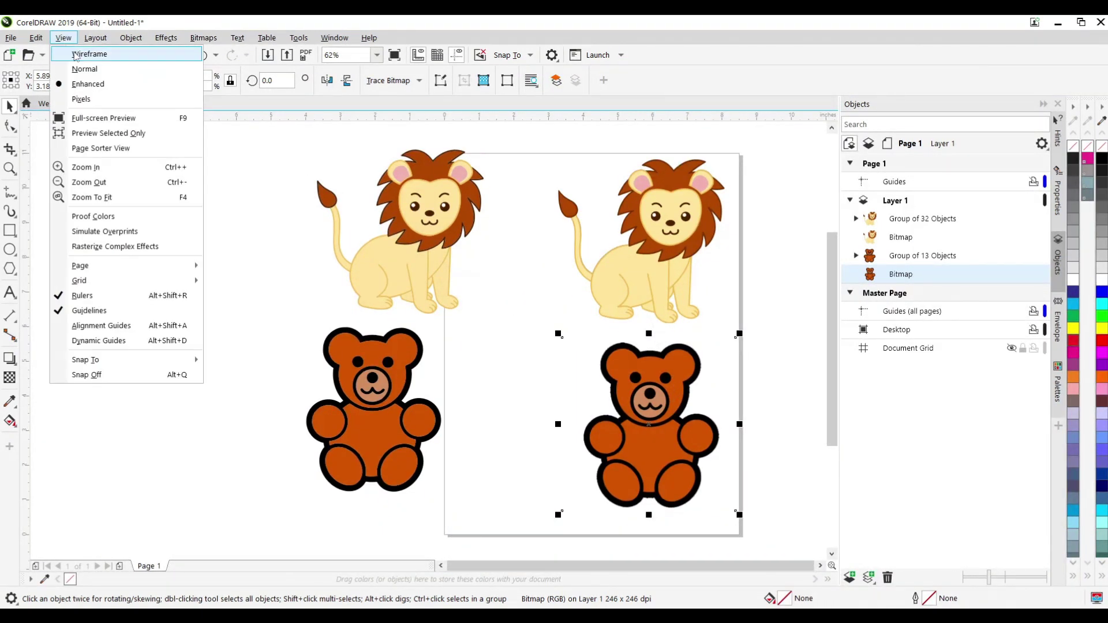
pyautogui.click(76, 54)
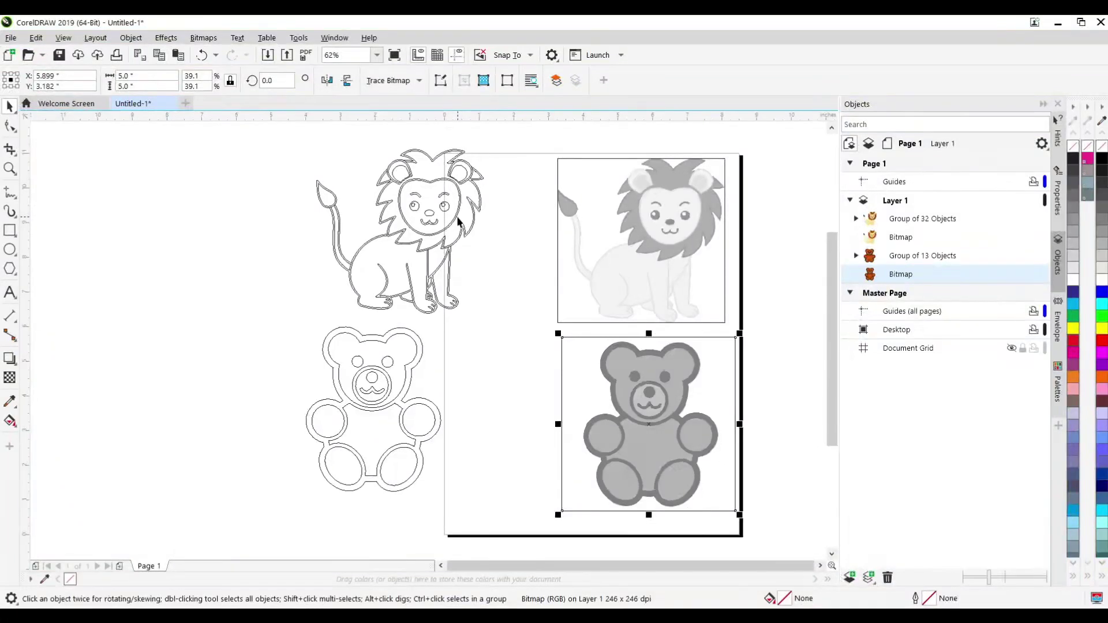
pyautogui.click(63, 38)
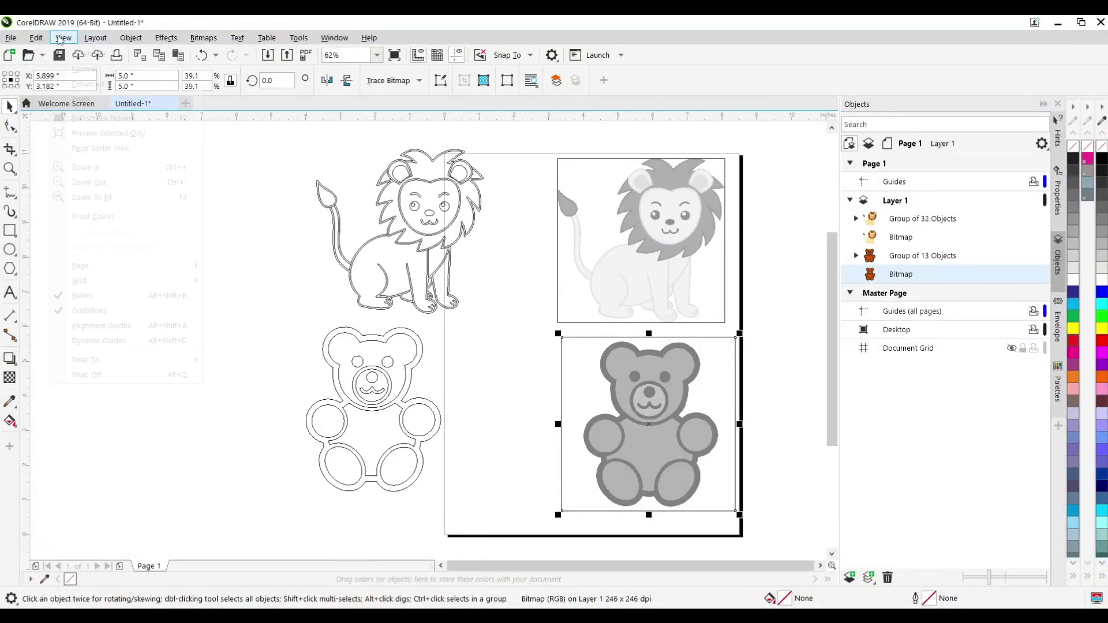
pyautogui.click(85, 84)
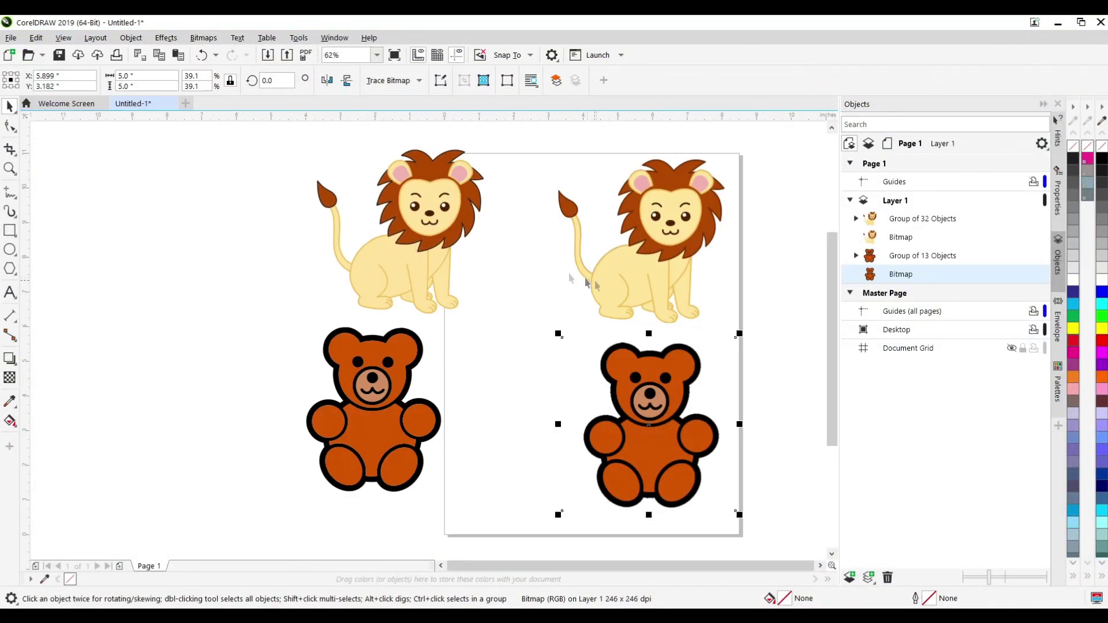
# Step: Check Wireframe outlines once more, restore Enhanced view, and select the traced bear group
pyautogui.click(63, 38)
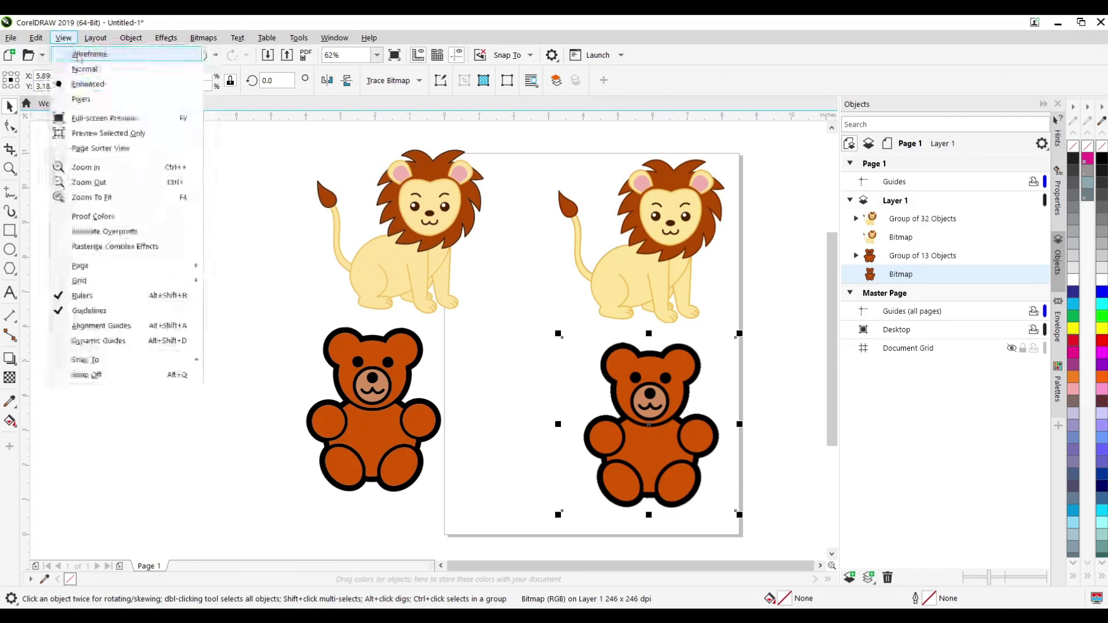
pyautogui.click(83, 56)
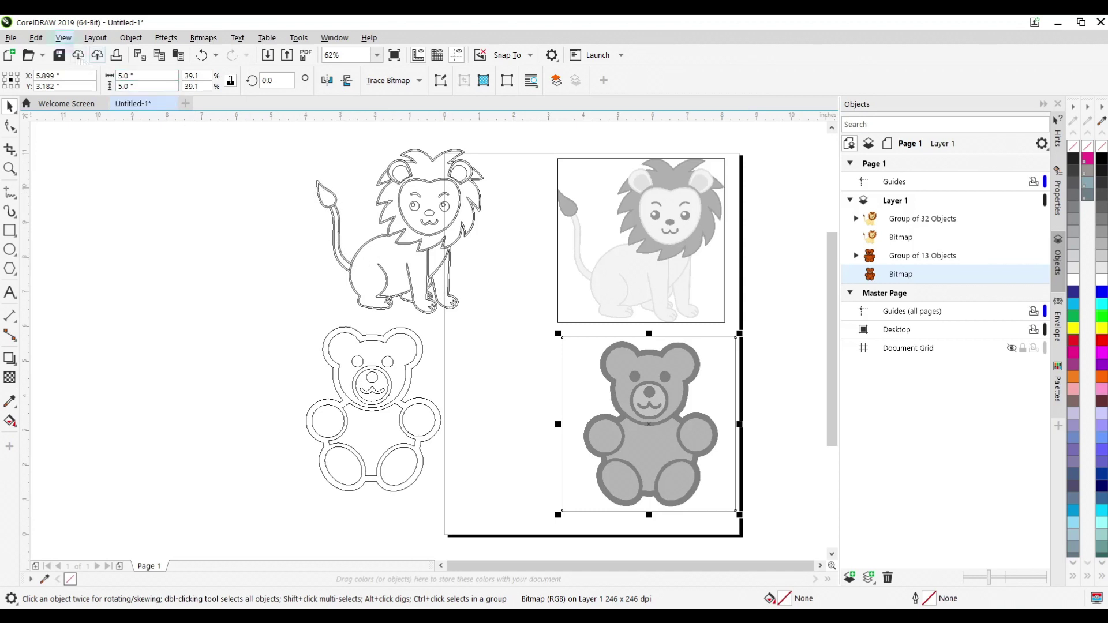
pyautogui.click(64, 38)
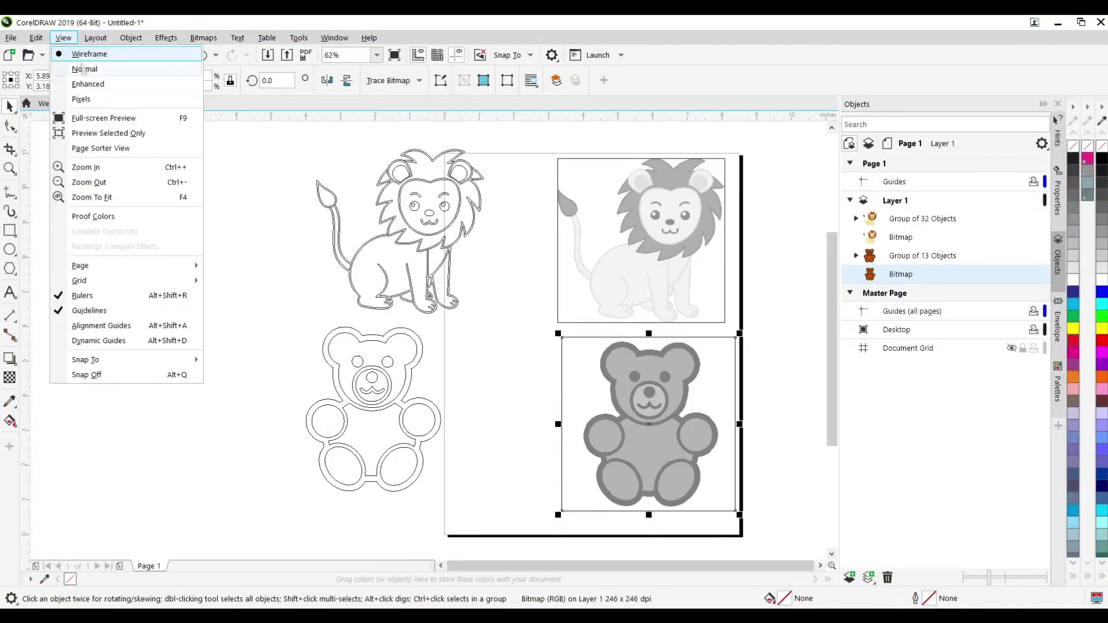
pyautogui.click(94, 80)
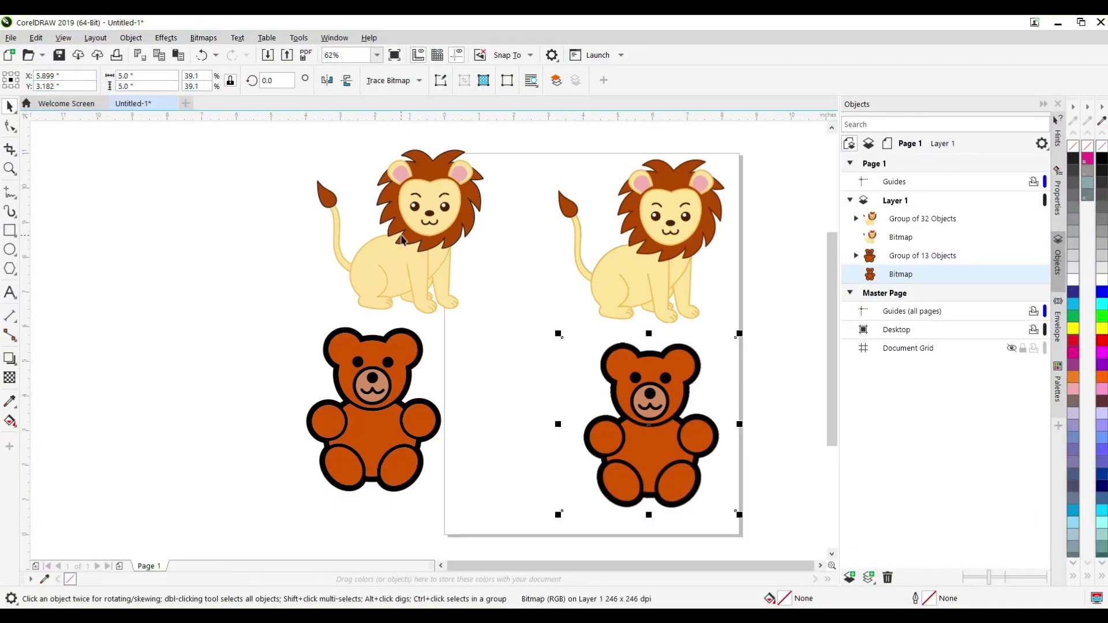
pyautogui.click(533, 436)
pyautogui.click(405, 427)
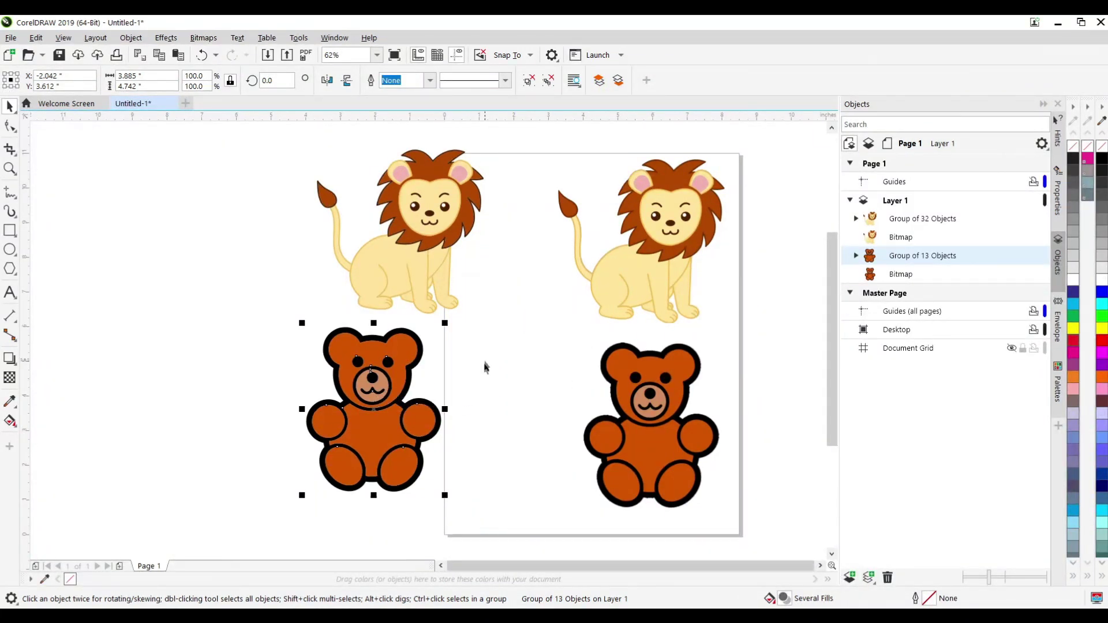
# Step: Export the selected traced bear as SVG to Untitled-1.svg, replacing the existing file
pyautogui.click(12, 38)
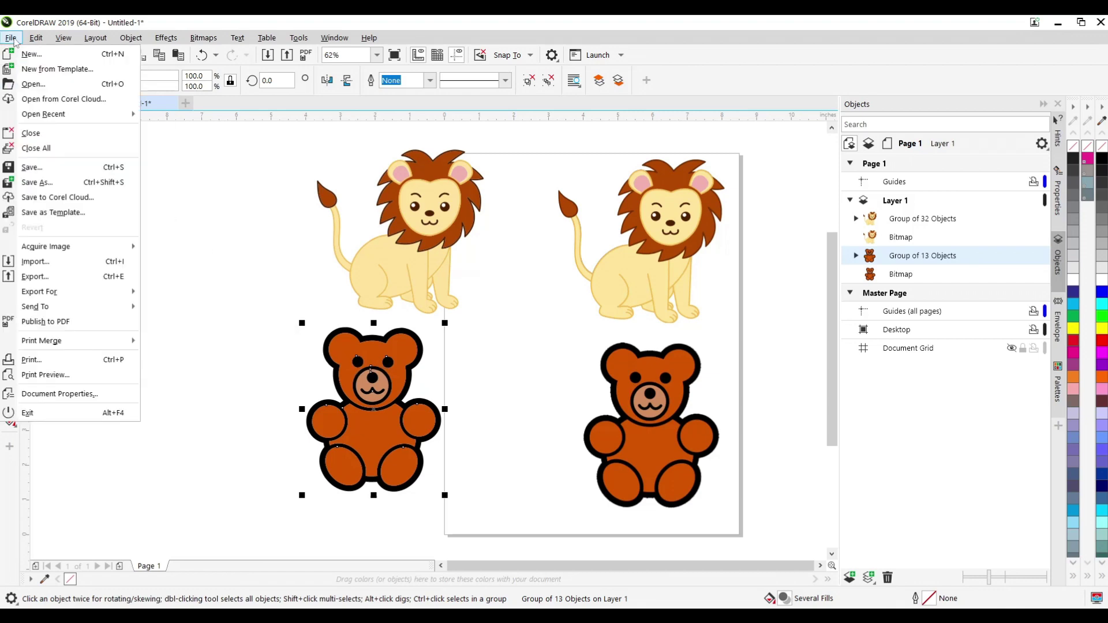
pyautogui.click(64, 276)
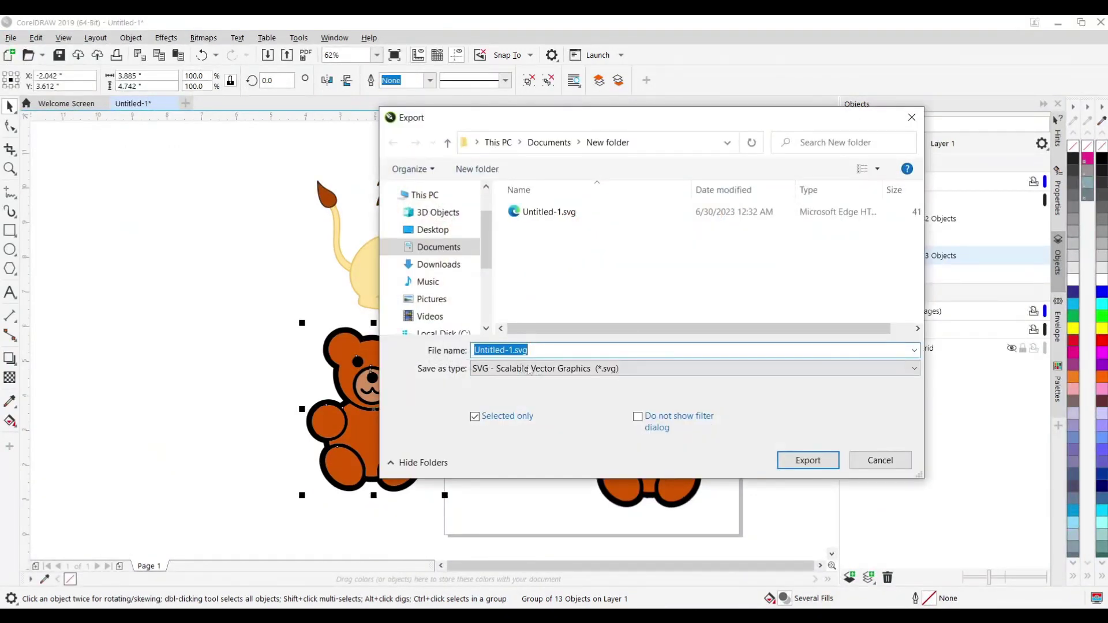
pyautogui.click(577, 372)
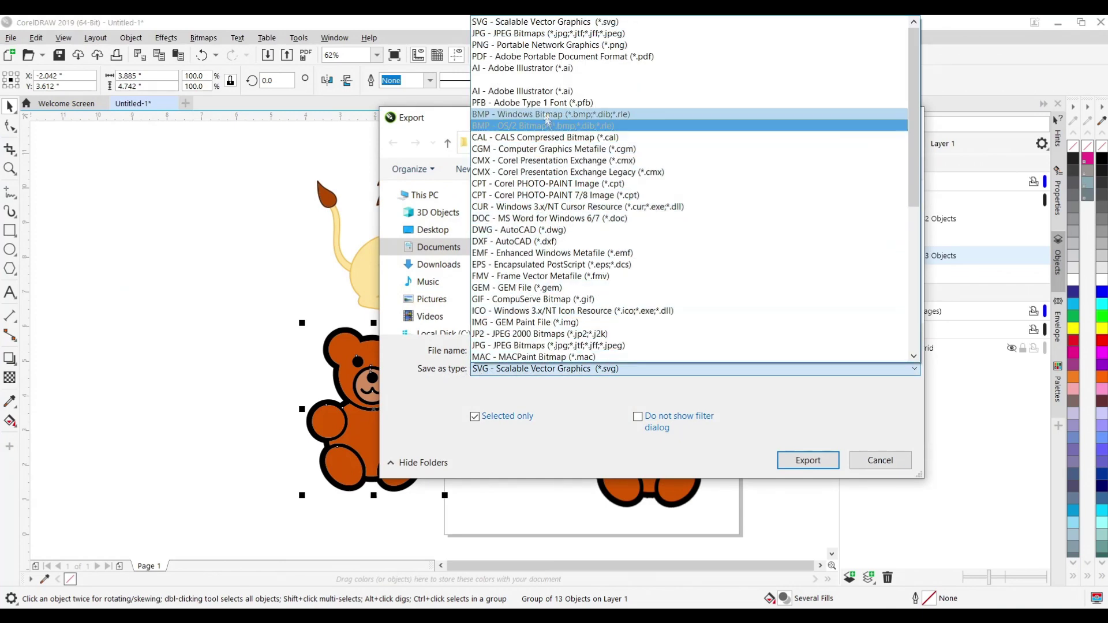
pyautogui.click(518, 23)
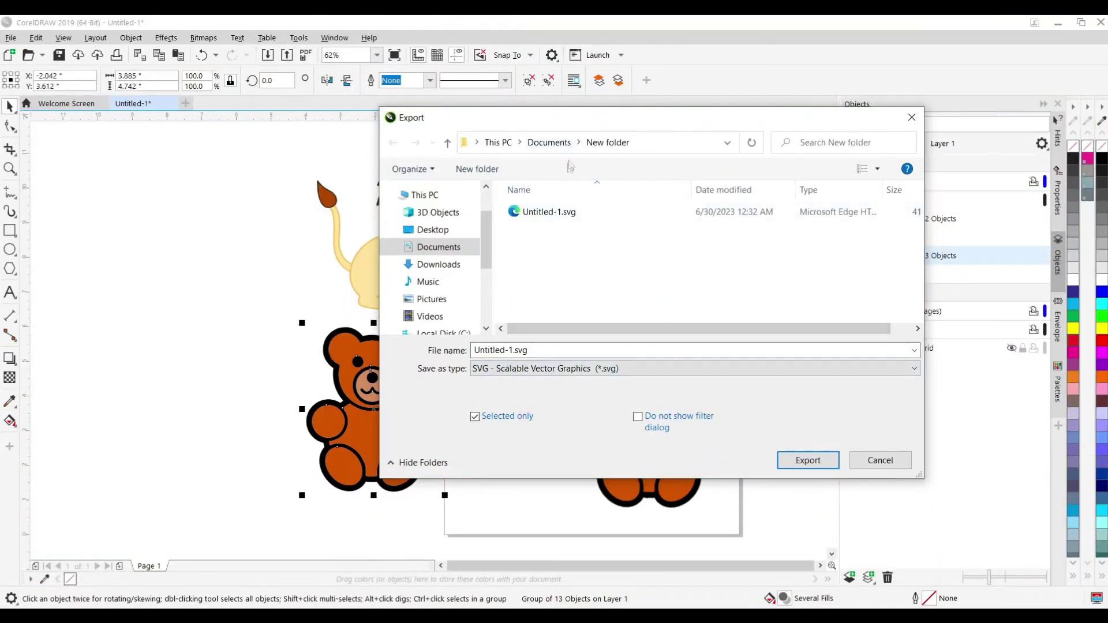
pyautogui.click(807, 461)
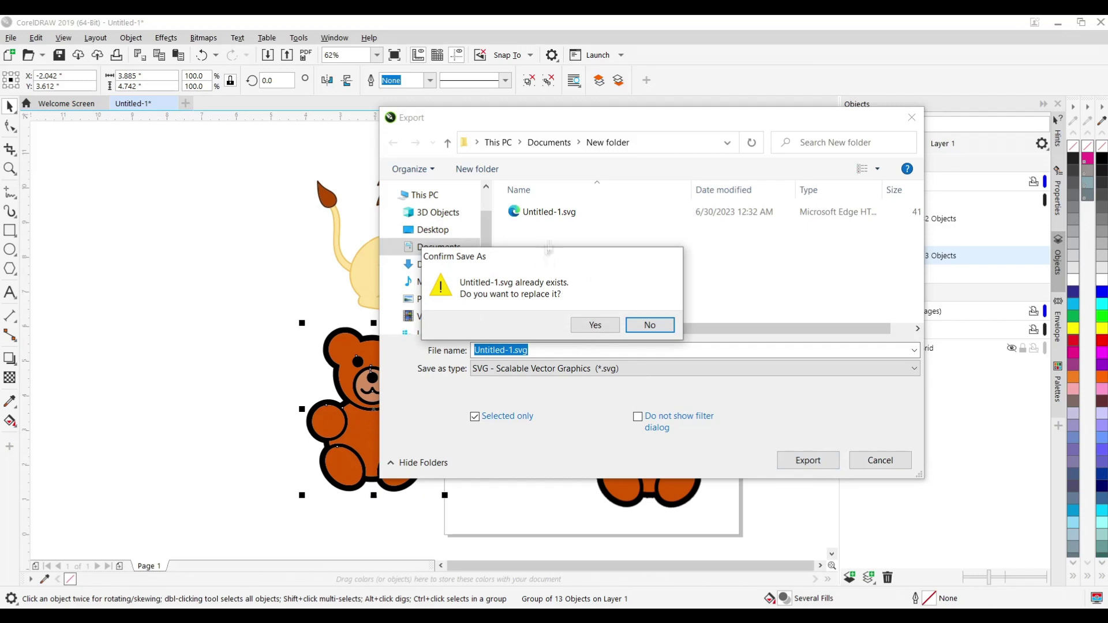
pyautogui.click(595, 326)
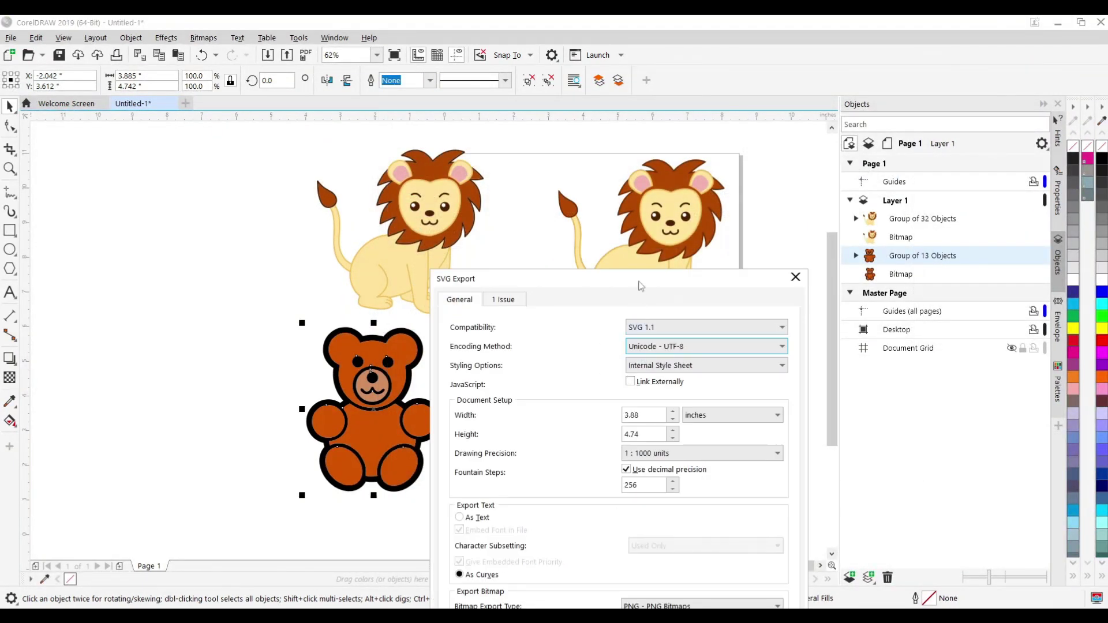
pyautogui.moveTo(640, 285); pyautogui.dragTo(621, 136)
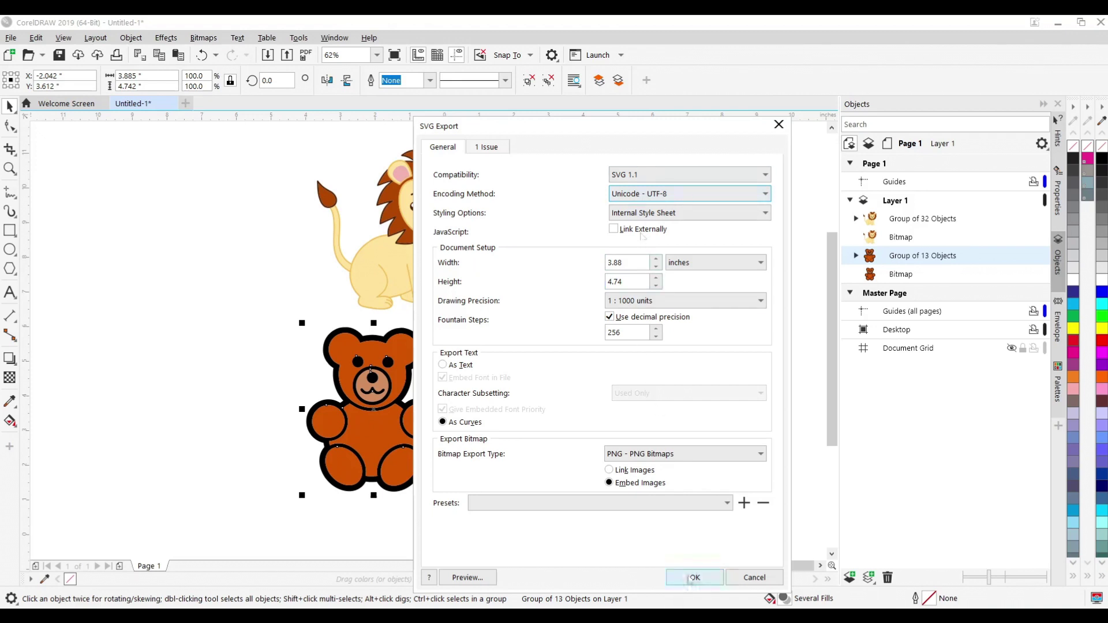
pyautogui.click(687, 578)
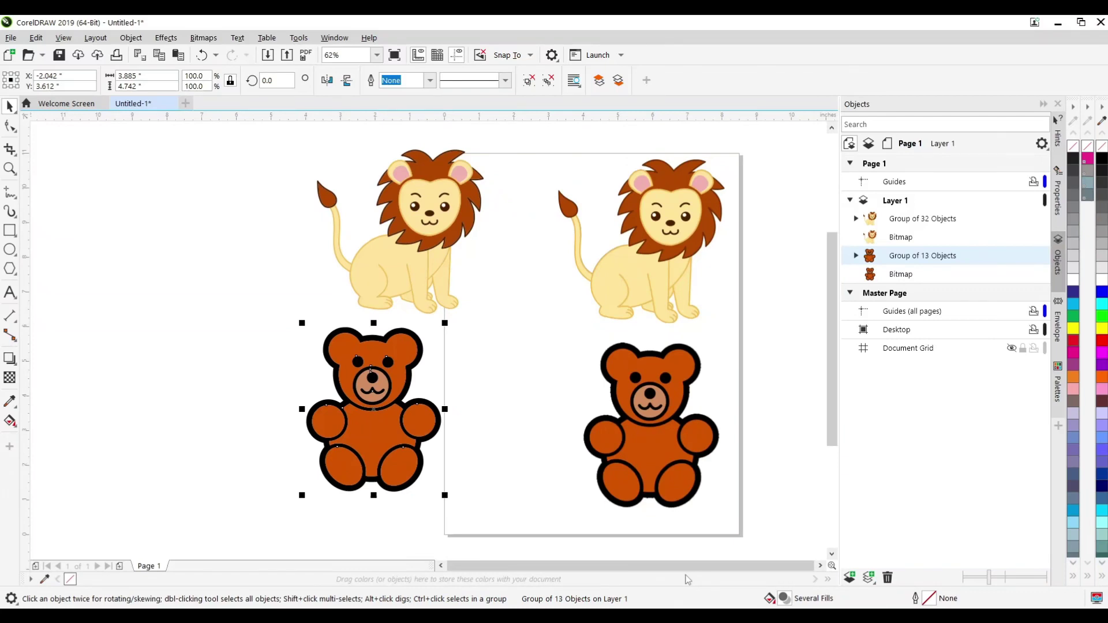